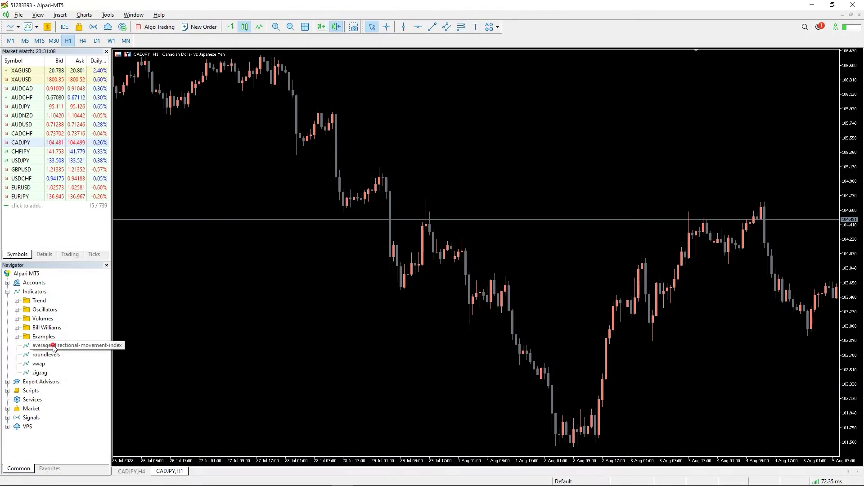
# Add the ADX(14) indicator with default settings to the CADJPY chart and pan to earlier bars.
pyautogui.moveTo(29, 351); pyautogui.dragTo(369, 299)
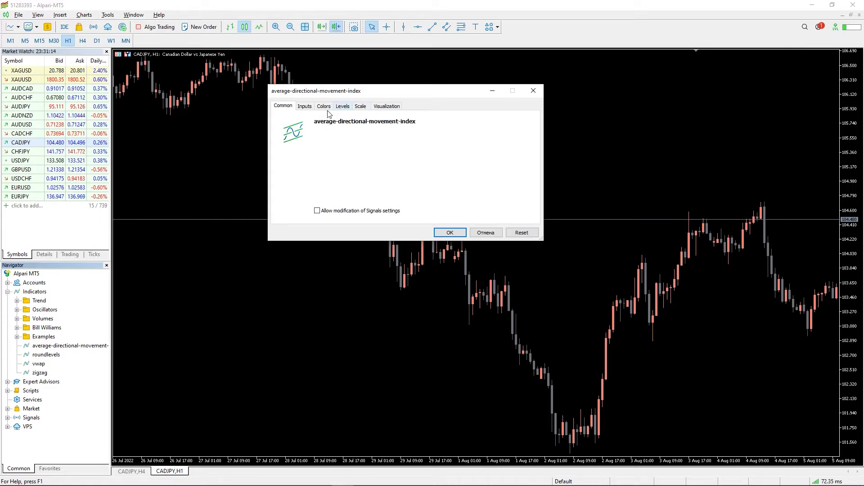
pyautogui.click(449, 232)
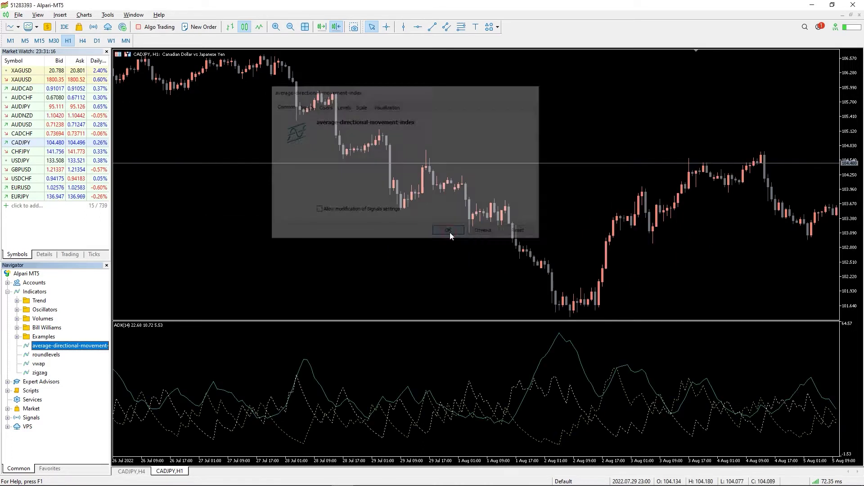
pyautogui.moveTo(345, 274); pyautogui.dragTo(413, 233)
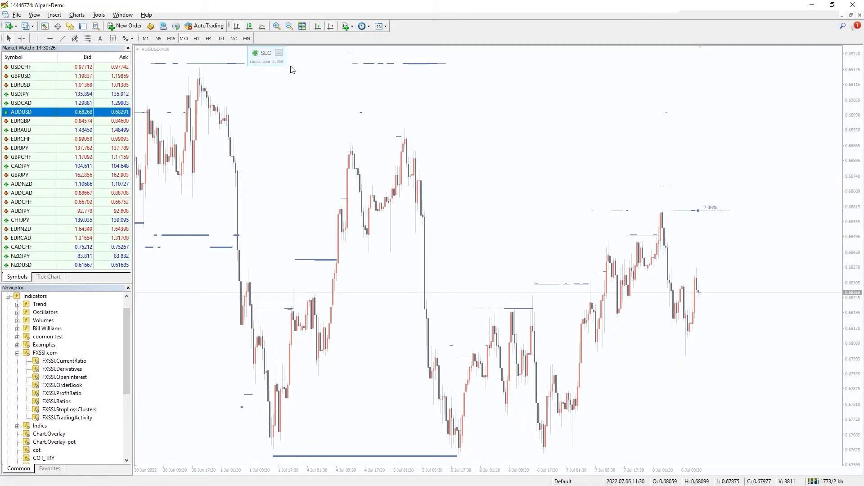
# Highlight five stop-loss cluster levels on GBPUSD M30: late-June support and resistance, early-July low, and levels near 1.16%.
pyautogui.moveTo(211, 196)
pyautogui.mouseDown()
pyautogui.moveTo(282, 166)
pyautogui.moveTo(299, 81)
pyautogui.moveTo(338, 118)
pyautogui.mouseUp()
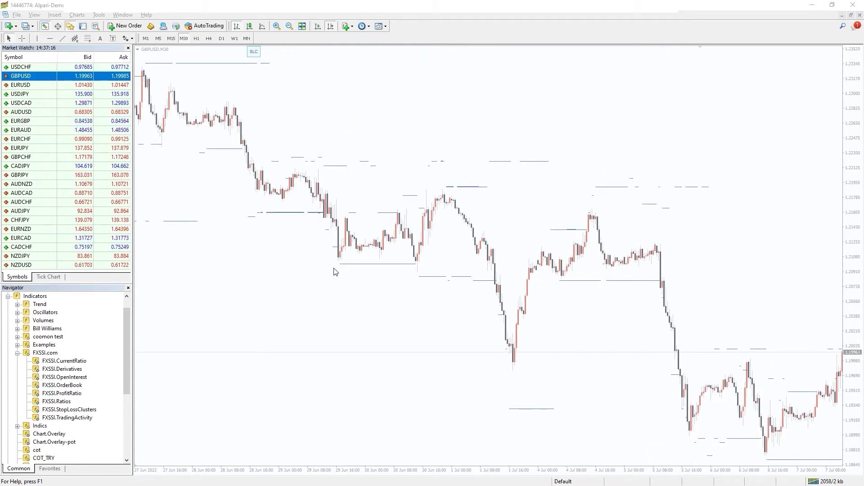
pyautogui.moveTo(331, 268); pyautogui.dragTo(402, 268)
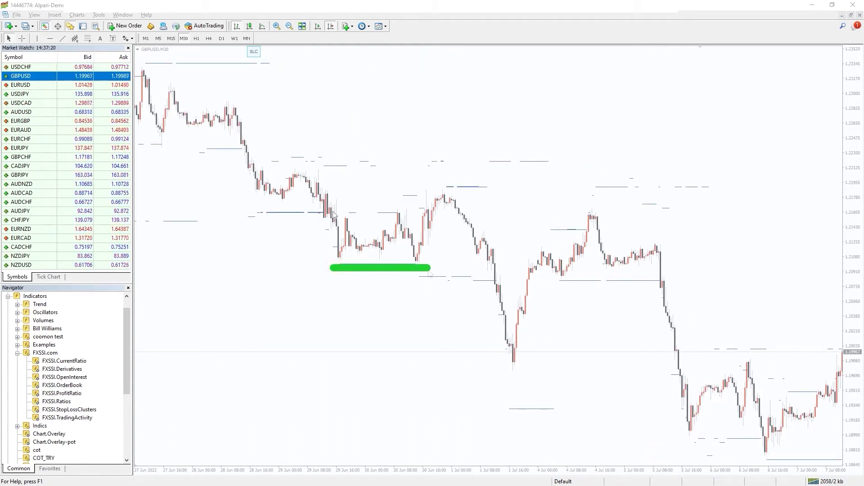
pyautogui.moveTo(334, 210); pyautogui.dragTo(400, 209)
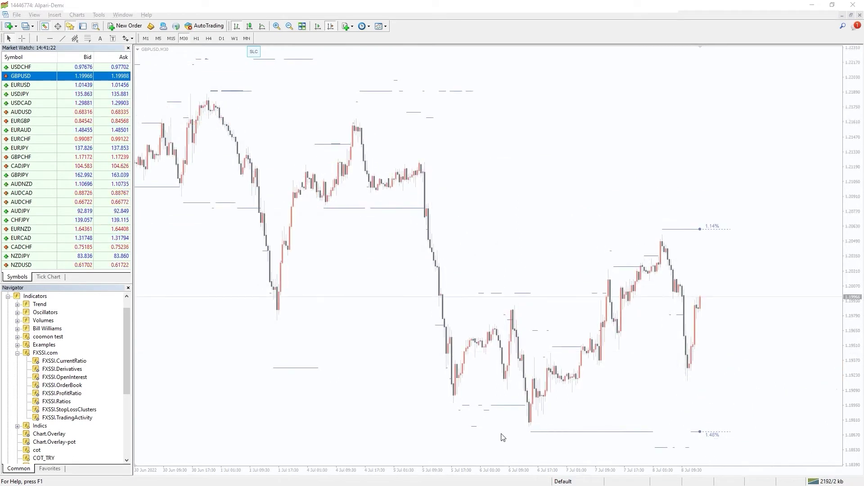
pyautogui.moveTo(497, 438); pyautogui.dragTo(675, 447)
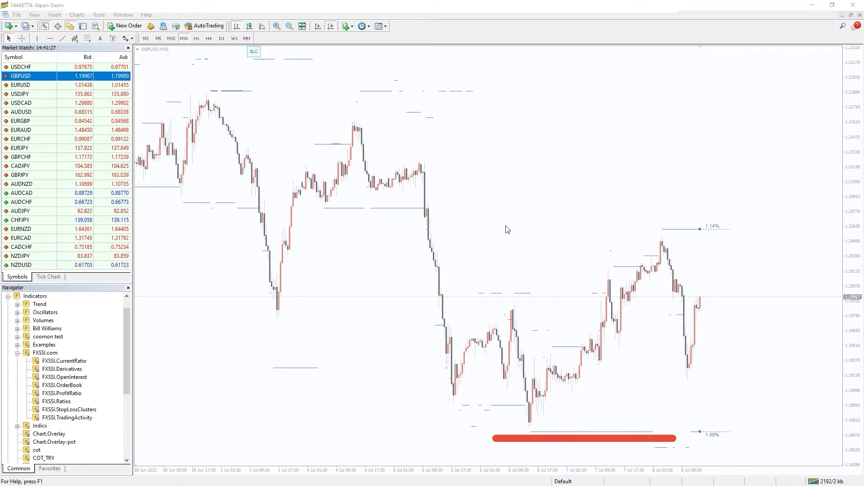
pyautogui.moveTo(503, 225); pyautogui.dragTo(737, 226)
pyautogui.moveTo(518, 205); pyautogui.dragTo(642, 205)
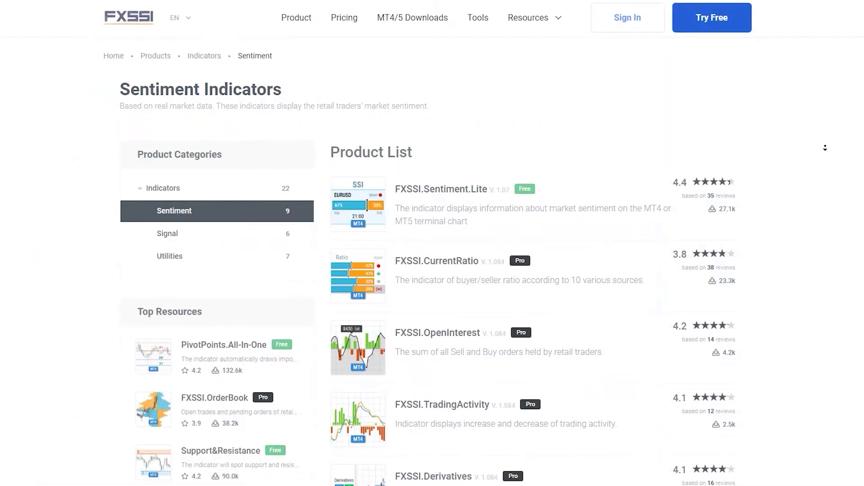
# Scroll through the Sentiment Indicators list, then go to the free 7-day Pro trial sign-up page.
pyautogui.scroll(-1, 825, 148)
pyautogui.scroll(-4, 826, 148)
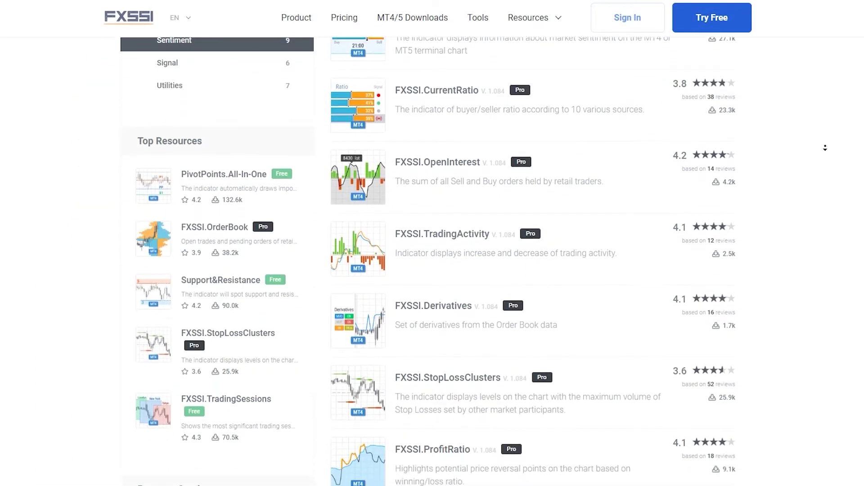
pyautogui.scroll(-3, 825, 148)
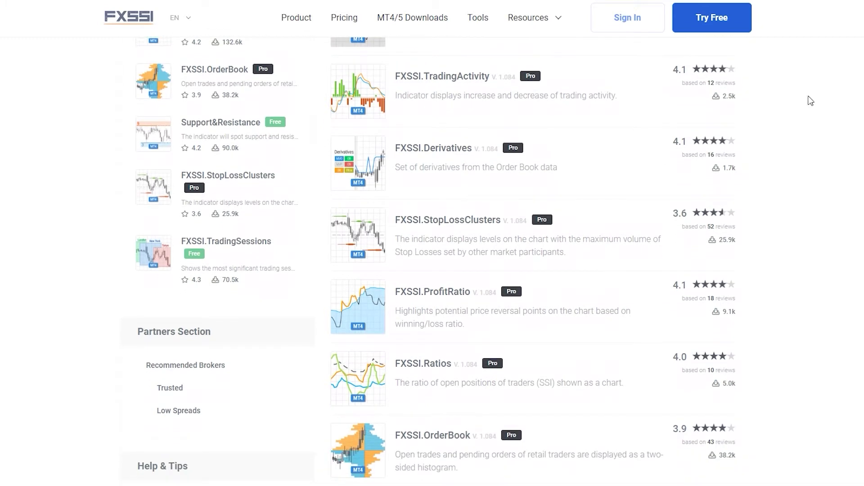
pyautogui.click(719, 24)
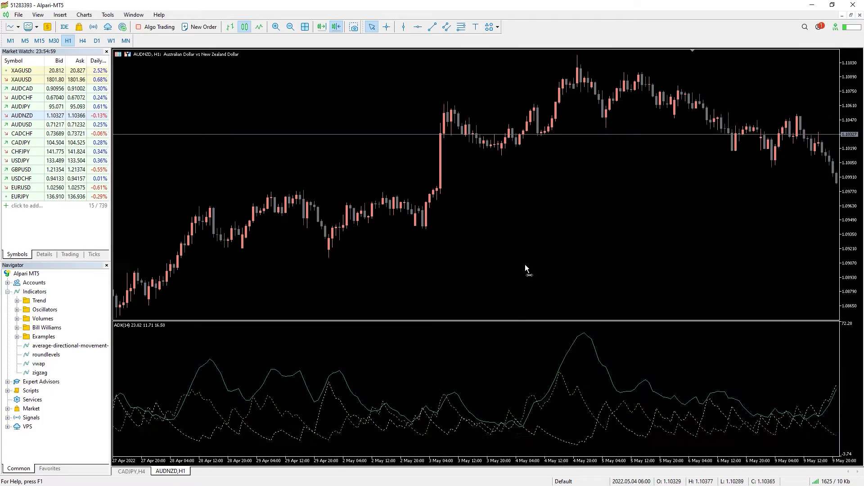
pyautogui.scroll(-15, 524, 265)
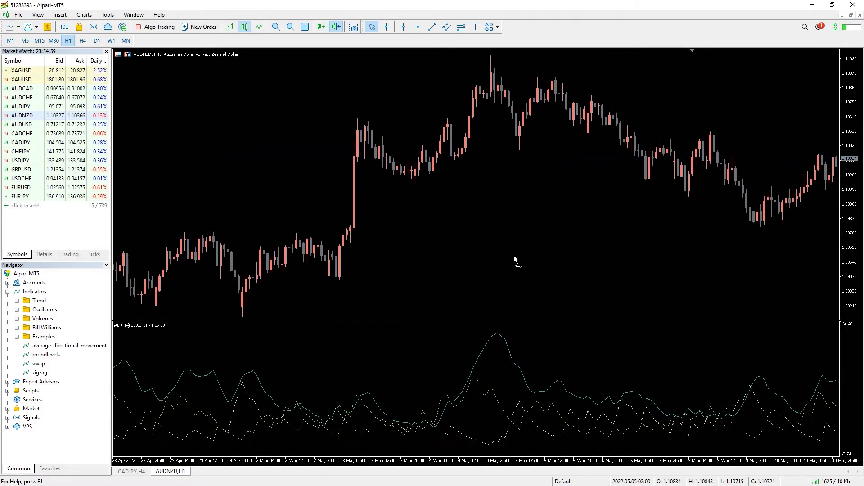
pyautogui.scroll(-12, 472, 223)
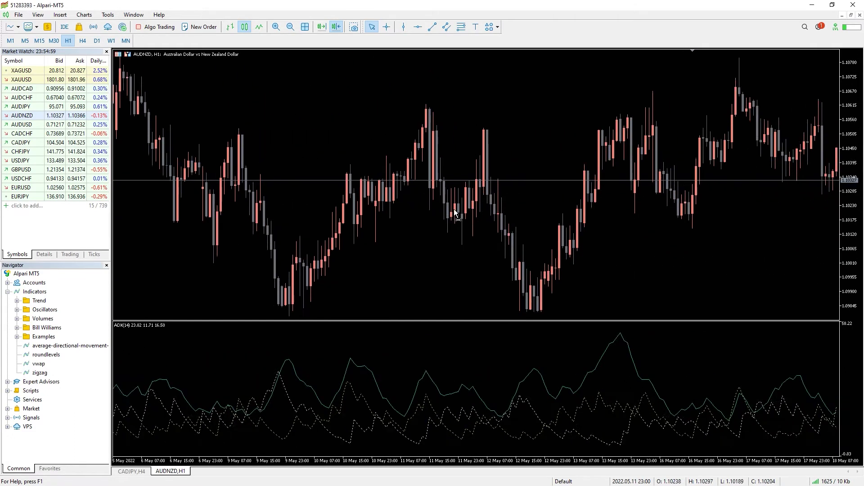
pyautogui.scroll(-12, 426, 194)
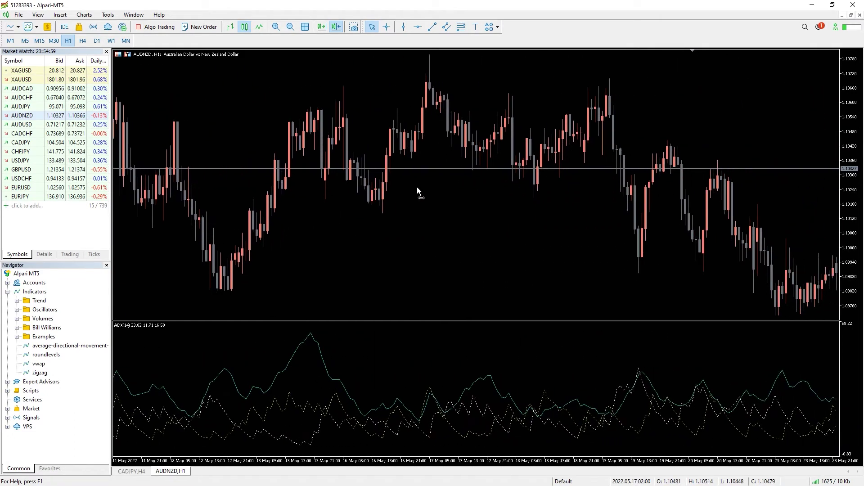
pyautogui.scroll(-20, 369, 167)
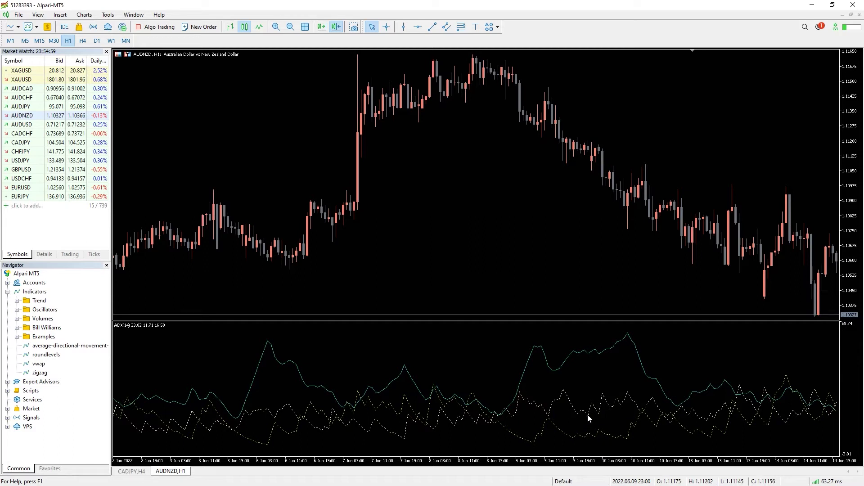
pyautogui.scroll(-5, 681, 415)
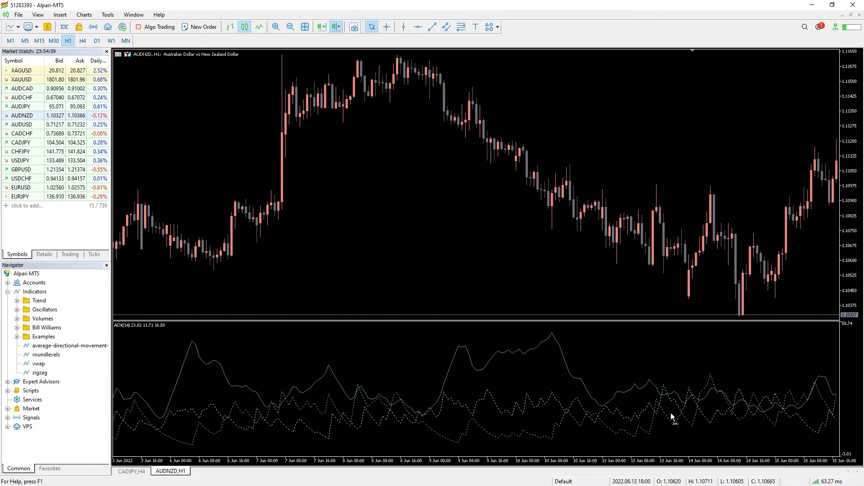
pyautogui.scroll(-10, 672, 412)
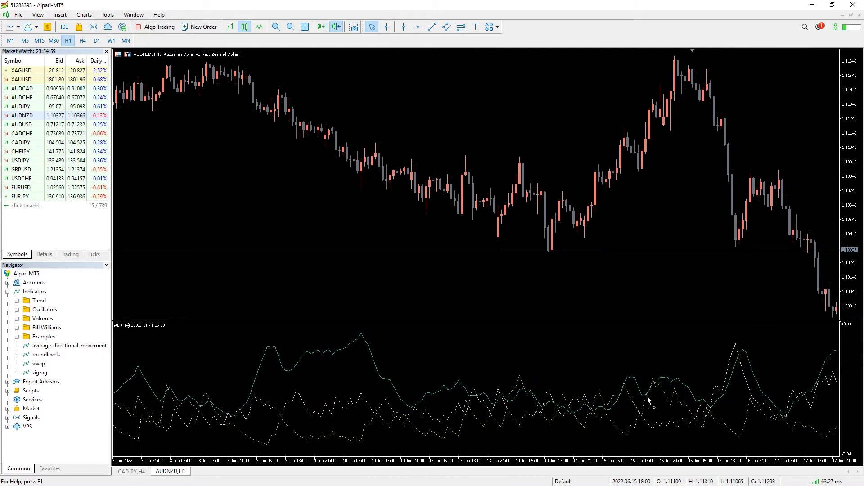
pyautogui.scroll(-10, 648, 397)
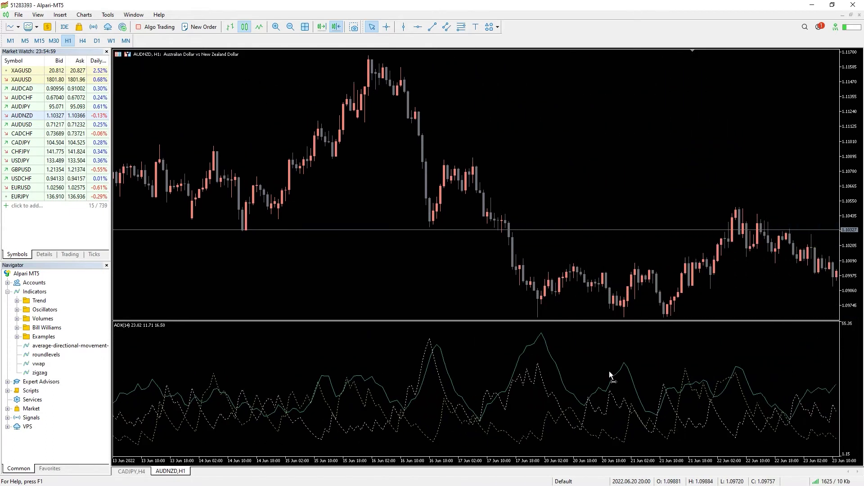
pyautogui.scroll(-2, 609, 371)
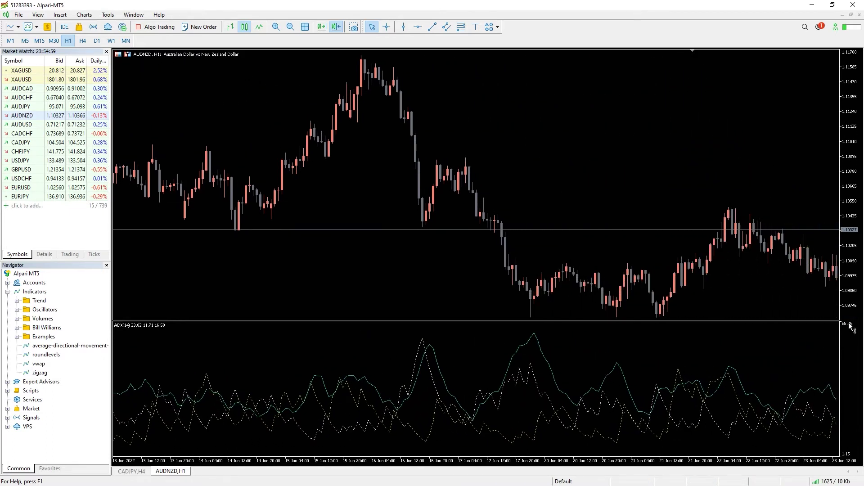
pyautogui.scroll(-3, 852, 367)
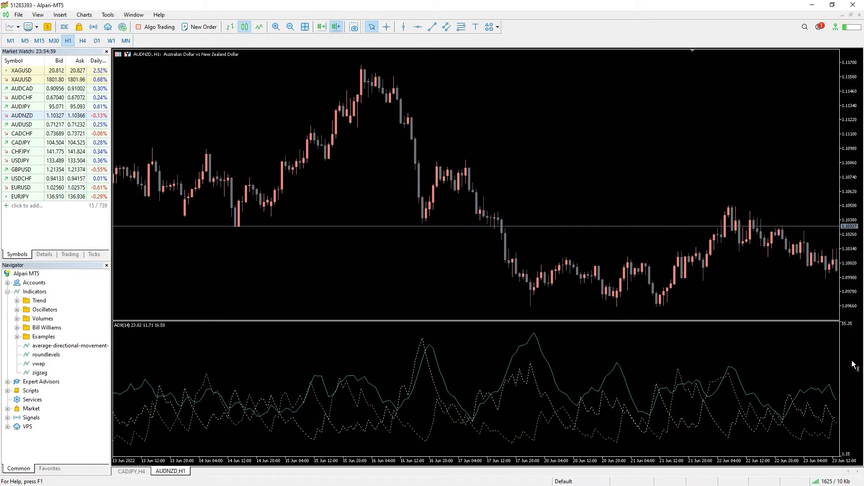
pyautogui.scroll(-10, 766, 409)
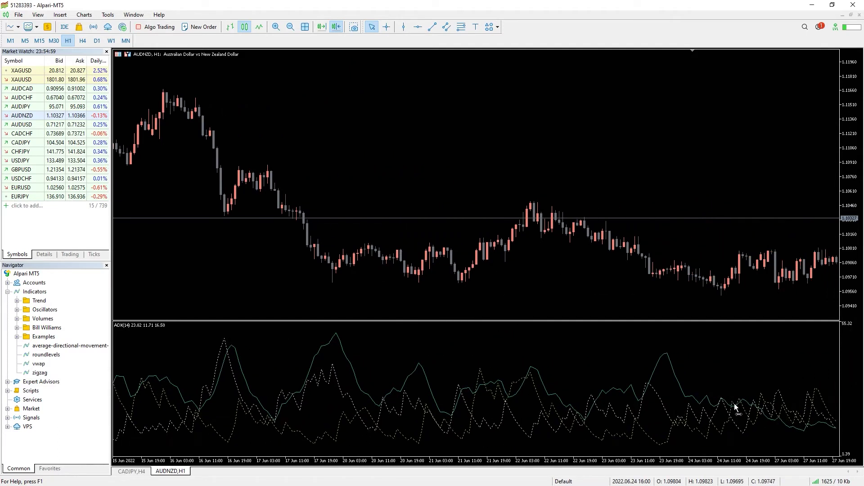
pyautogui.scroll(-10, 698, 389)
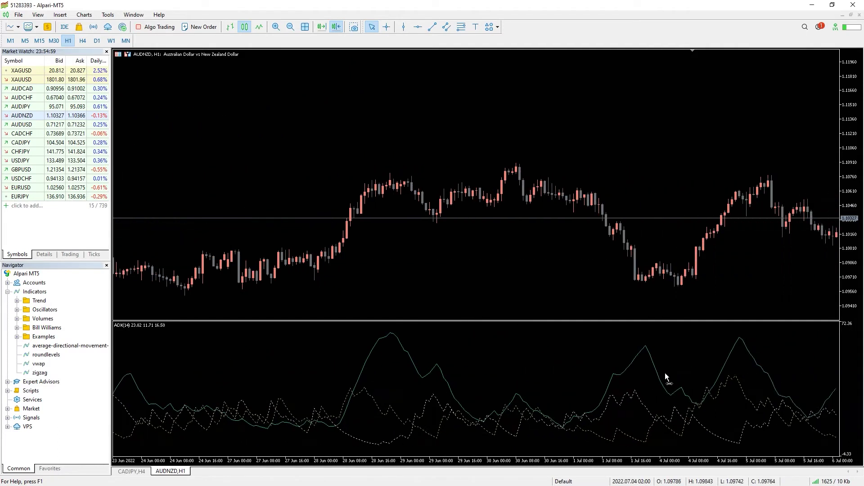
pyautogui.scroll(-10, 633, 352)
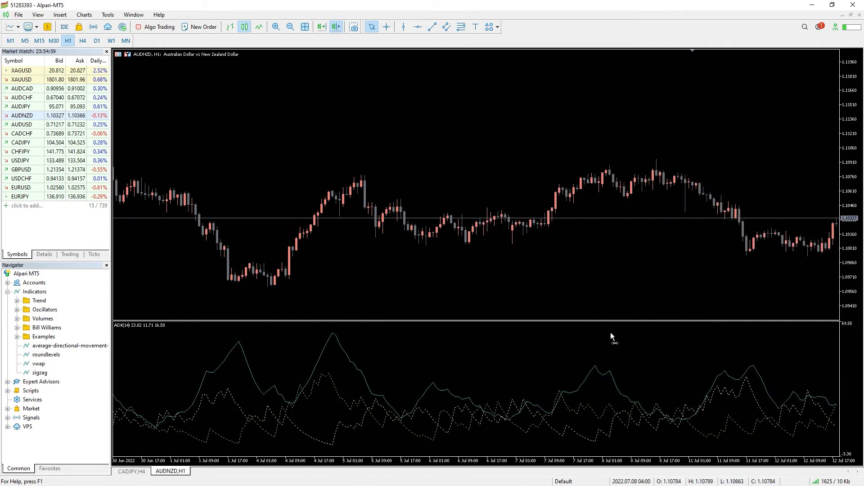
pyautogui.scroll(-6, 583, 318)
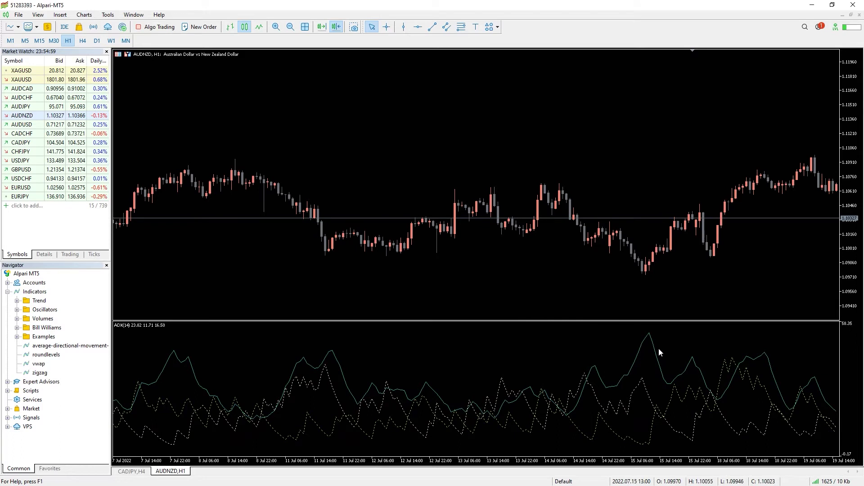
pyautogui.scroll(-8, 682, 418)
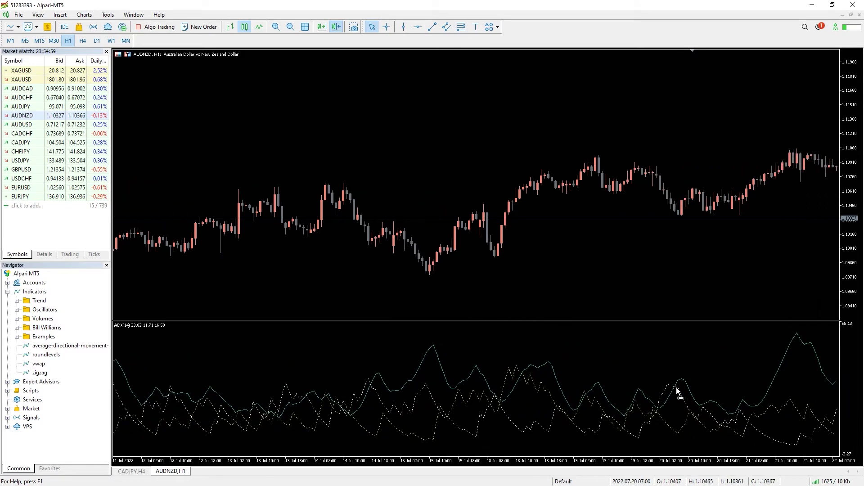
# Scroll the AUDNZD H1 chart forward to show later bars in the price and ADX panes.
pyautogui.scroll(-10, 666, 379)
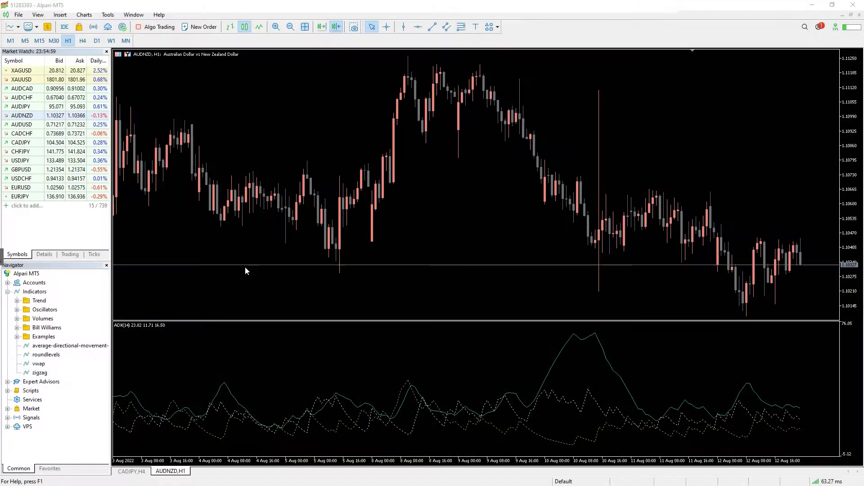
pyautogui.click(379, 414)
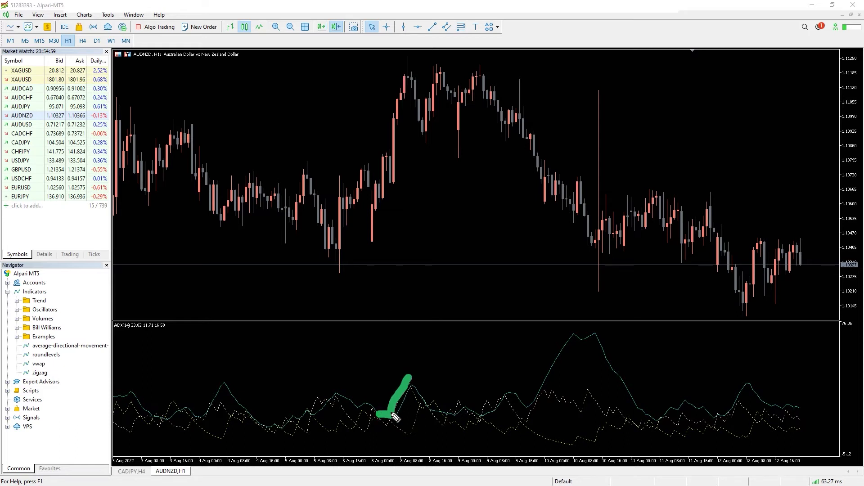
pyautogui.moveTo(361, 224); pyautogui.dragTo(413, 95)
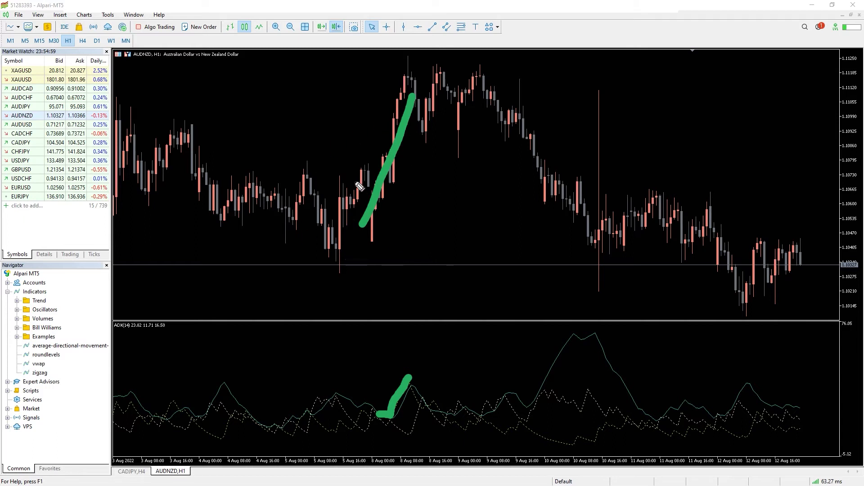
pyautogui.moveTo(414, 396)
pyautogui.mouseDown()
pyautogui.moveTo(450, 420)
pyautogui.moveTo(595, 448)
pyautogui.mouseUp()
pyautogui.moveTo(432, 106)
pyautogui.mouseDown()
pyautogui.moveTo(460, 109)
pyautogui.moveTo(562, 204)
pyautogui.moveTo(633, 243)
pyautogui.mouseUp()
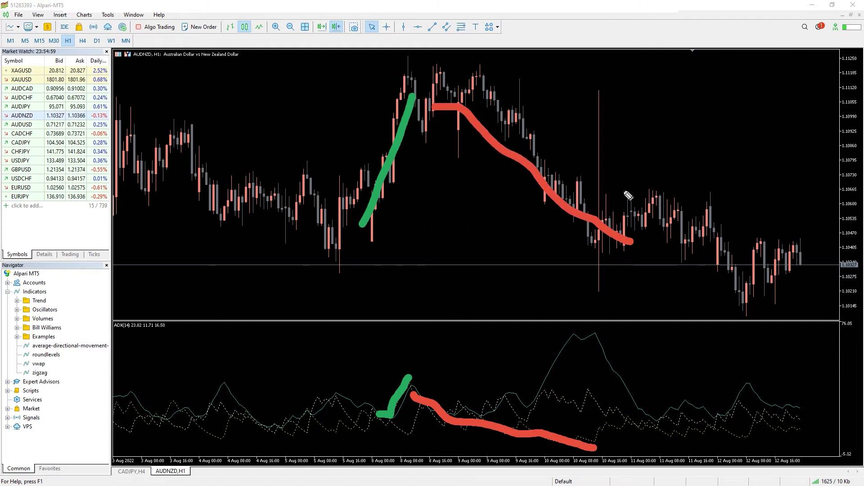
pyautogui.press('e')
pyautogui.press('b')
pyautogui.moveTo(198, 415)
pyautogui.mouseDown()
pyautogui.moveTo(230, 378)
pyautogui.moveTo(265, 424)
pyautogui.moveTo(364, 405)
pyautogui.moveTo(409, 409)
pyautogui.moveTo(430, 396)
pyautogui.moveTo(479, 407)
pyautogui.moveTo(499, 399)
pyautogui.mouseUp()
pyautogui.moveTo(504, 396)
pyautogui.mouseDown()
pyautogui.moveTo(522, 391)
pyautogui.moveTo(568, 342)
pyautogui.moveTo(698, 403)
pyautogui.moveTo(768, 400)
pyautogui.moveTo(797, 412)
pyautogui.mouseUp()
pyautogui.moveTo(503, 372)
pyautogui.mouseDown()
pyautogui.moveTo(540, 353)
pyautogui.moveTo(547, 334)
pyautogui.mouseUp()
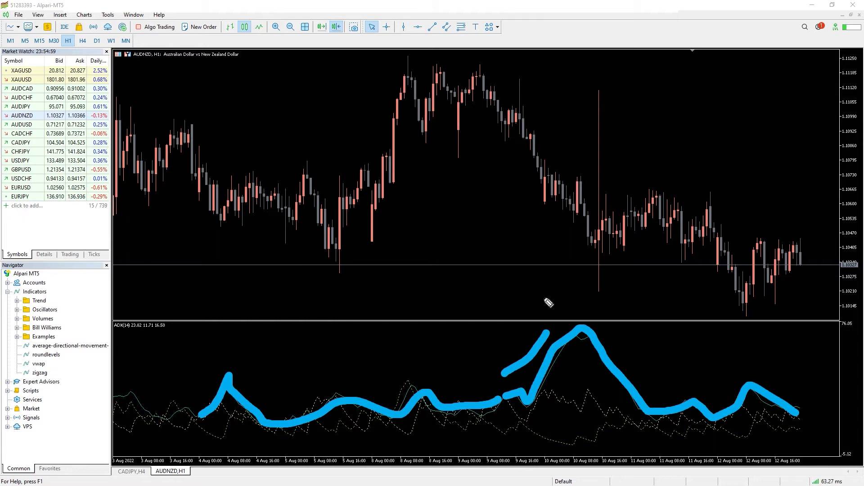
pyautogui.moveTo(478, 130)
pyautogui.mouseDown()
pyautogui.moveTo(552, 203)
pyautogui.moveTo(602, 271)
pyautogui.mouseUp()
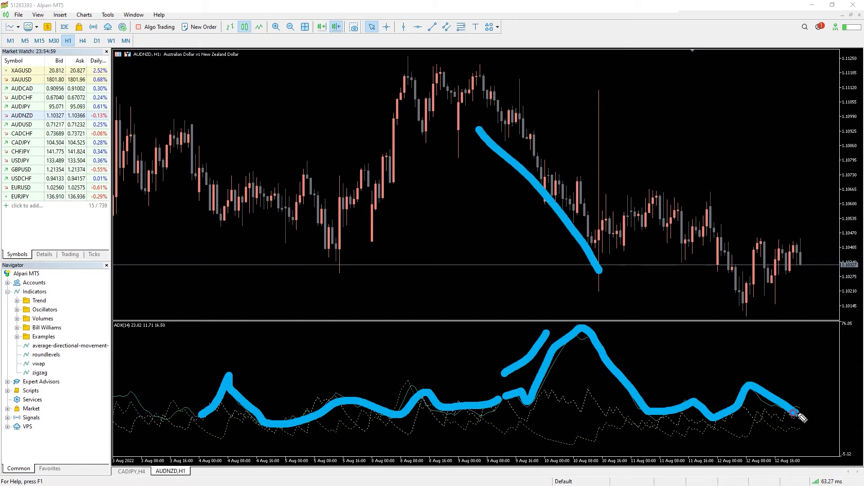
pyautogui.moveTo(711, 281)
pyautogui.mouseDown()
pyautogui.moveTo(769, 273)
pyautogui.moveTo(798, 282)
pyautogui.moveTo(822, 274)
pyautogui.mouseUp()
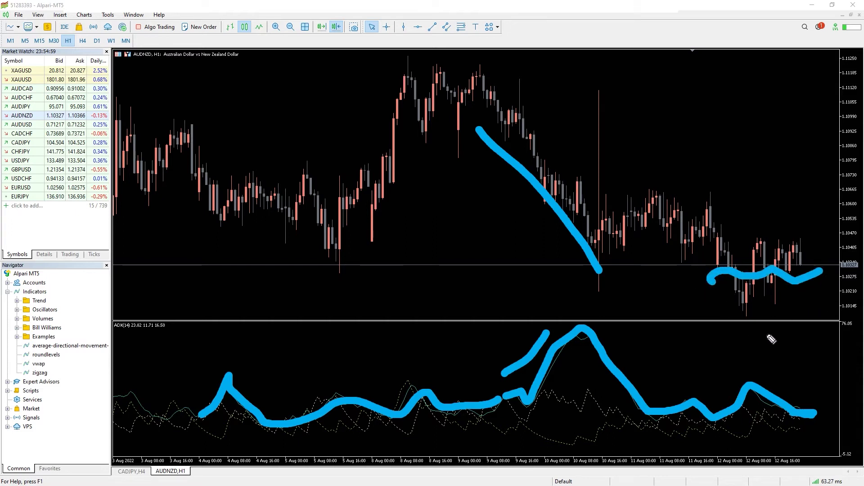
pyautogui.moveTo(238, 360); pyautogui.dragTo(279, 414)
pyautogui.moveTo(193, 216); pyautogui.dragTo(234, 192)
pyautogui.moveTo(298, 199)
pyautogui.mouseDown()
pyautogui.moveTo(337, 215)
pyautogui.moveTo(388, 203)
pyautogui.mouseUp()
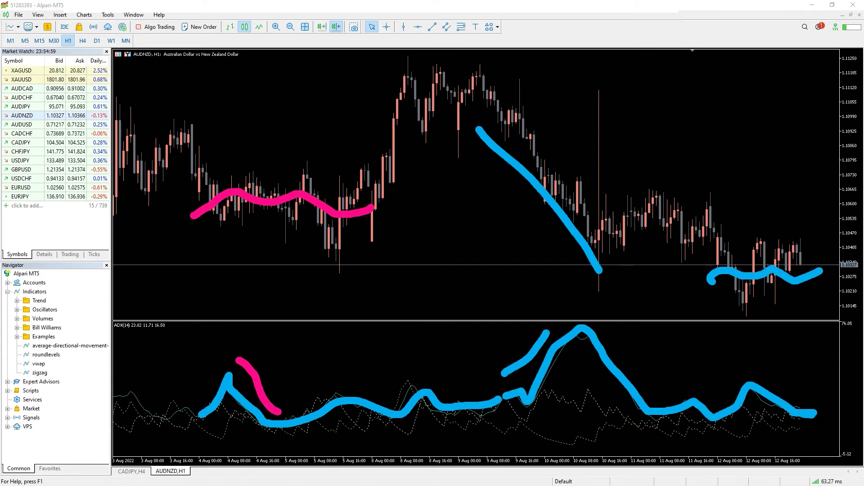
pyautogui.press('Escape')
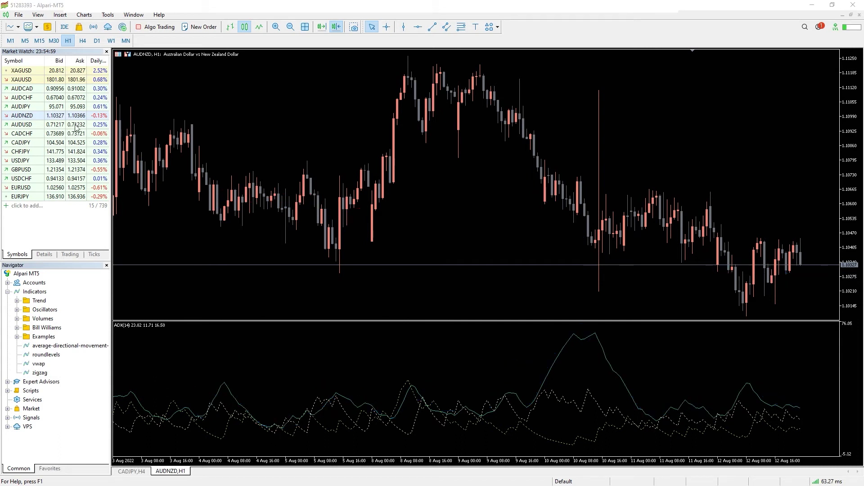
# Load EURUSD hourly into the chart and pen-mark the first DI crossover, price drop and rebound.
pyautogui.moveTo(24, 187); pyautogui.dragTo(451, 133)
pyautogui.moveTo(450, 407)
pyautogui.mouseDown()
pyautogui.moveTo(428, 431)
pyautogui.moveTo(456, 419)
pyautogui.mouseUp()
pyautogui.moveTo(426, 76); pyautogui.dragTo(466, 144)
pyautogui.moveTo(511, 404); pyautogui.dragTo(527, 396)
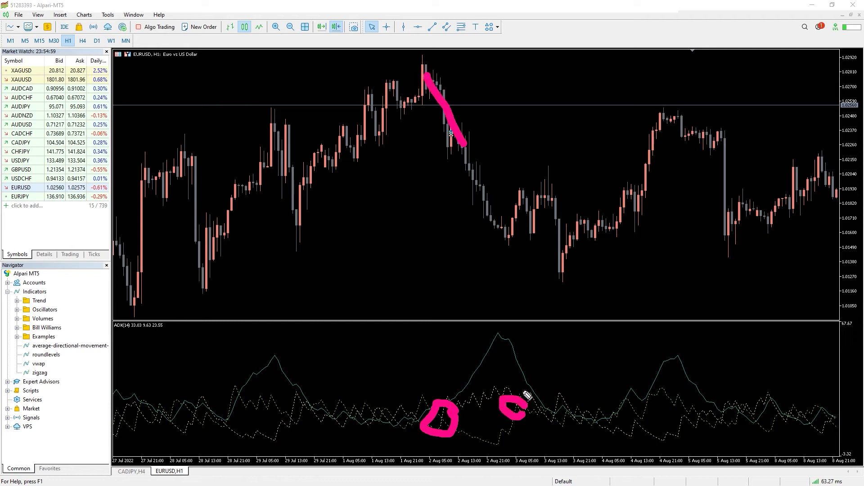
pyautogui.moveTo(503, 237); pyautogui.dragTo(533, 195)
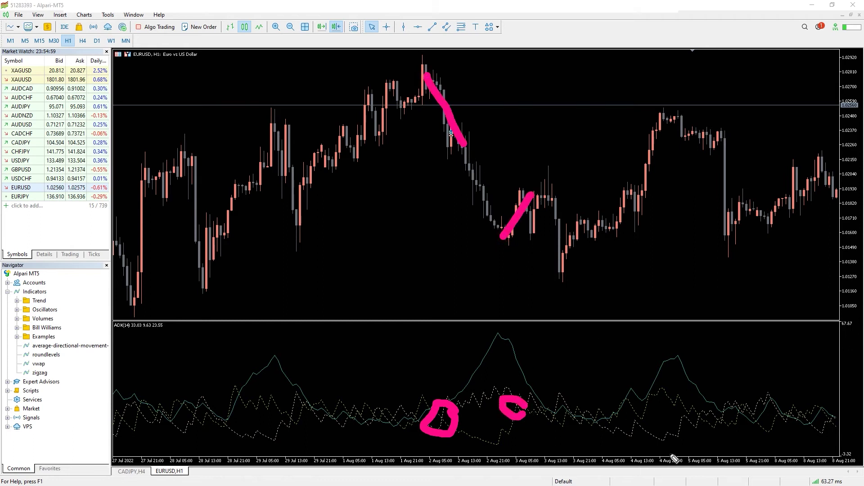
# Pen-mark the later crossovers, including 28 Jul 21:00, with the later drop and late-July rise.
pyautogui.moveTo(714, 419); pyautogui.dragTo(735, 423)
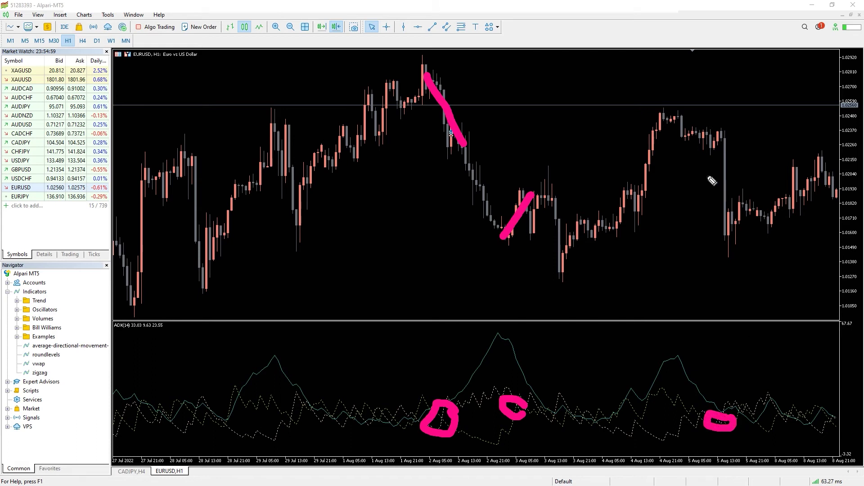
pyautogui.moveTo(710, 134); pyautogui.dragTo(752, 245)
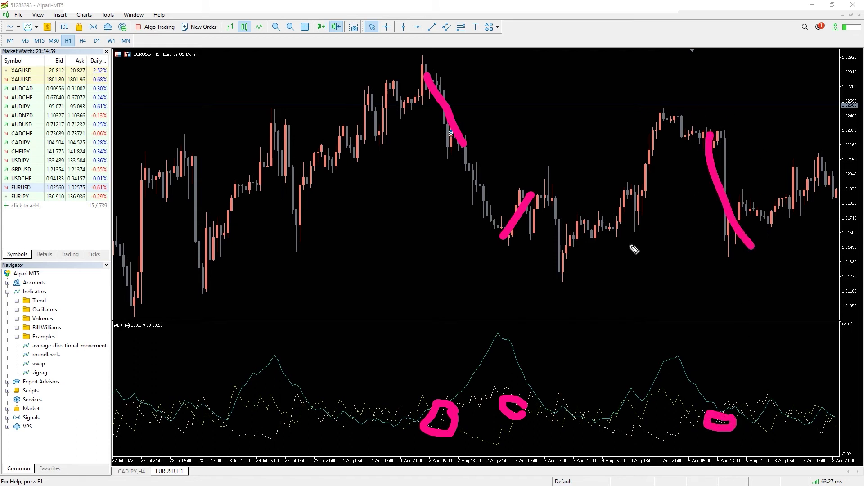
pyautogui.moveTo(232, 422)
pyautogui.mouseDown()
pyautogui.moveTo(245, 434)
pyautogui.moveTo(244, 425)
pyautogui.mouseUp()
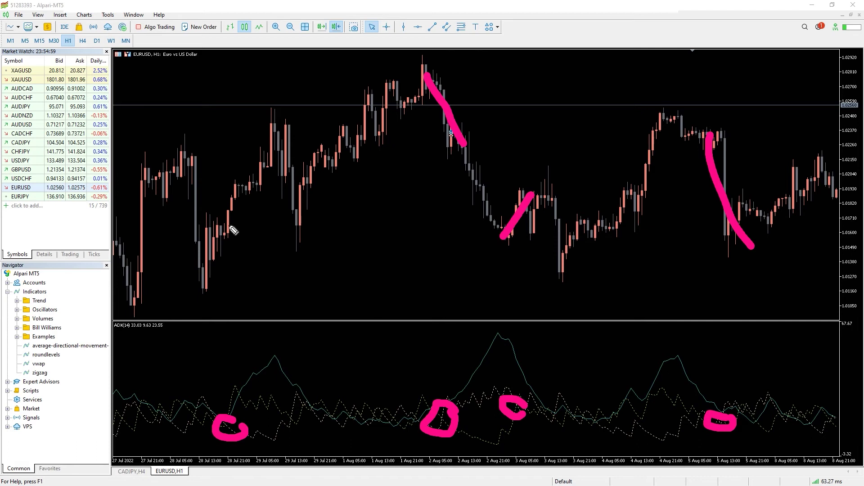
pyautogui.moveTo(199, 282)
pyautogui.mouseDown()
pyautogui.moveTo(235, 221)
pyautogui.moveTo(263, 191)
pyautogui.mouseUp()
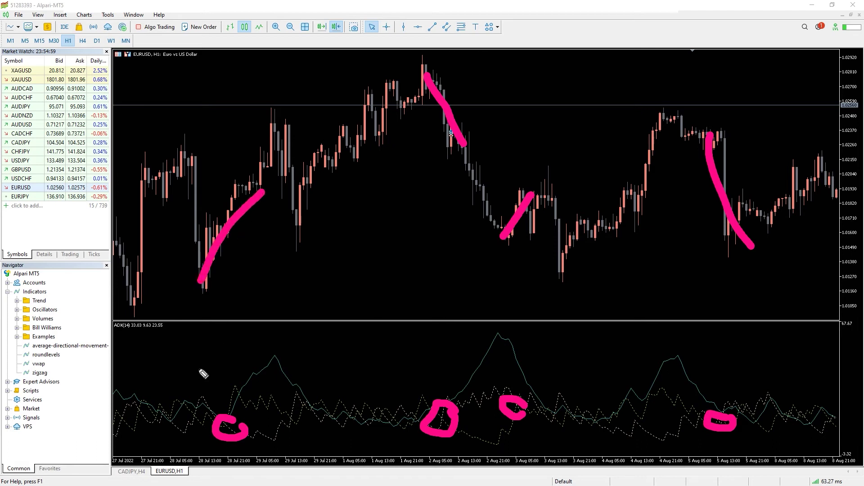
pyautogui.moveTo(183, 402); pyautogui.dragTo(202, 421)
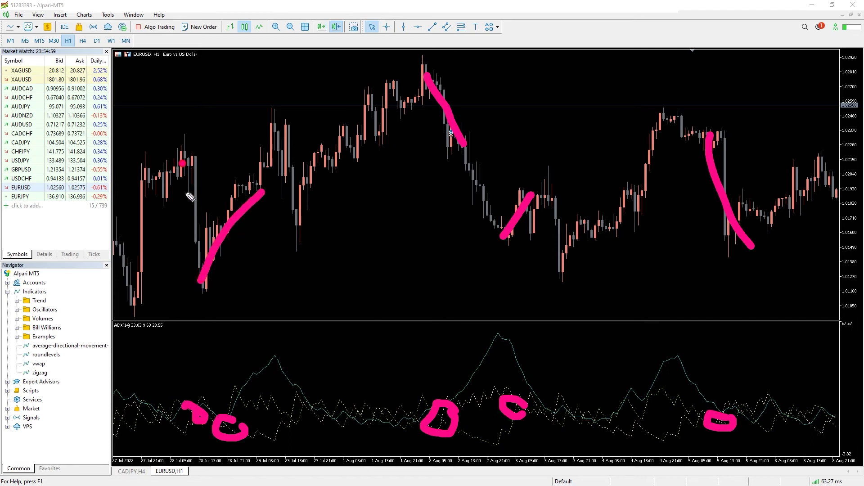
pyautogui.scroll(10, 334, 224)
# Set ADX period 19 with width-3 DeepSkyBlue ADX, width-2 LimeGreen +DI and OrangeRed -DI lines.
pyautogui.rightClick(333, 223)
pyautogui.click(360, 198)
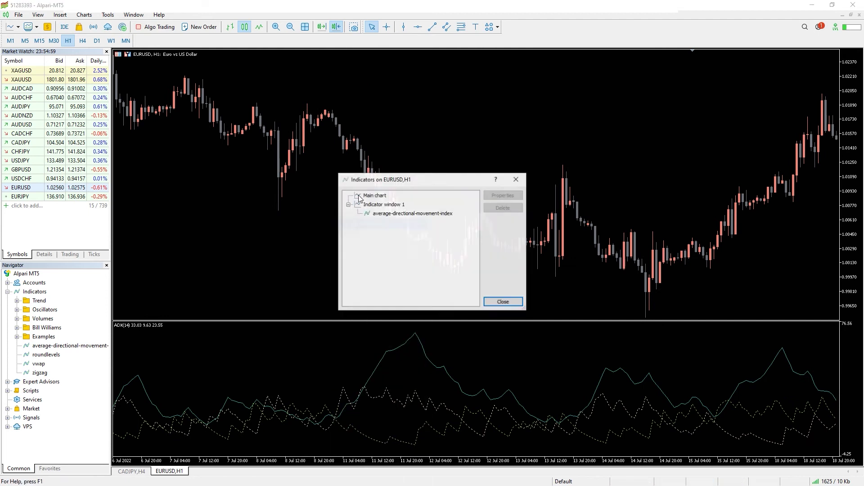
pyautogui.doubleClick(368, 213)
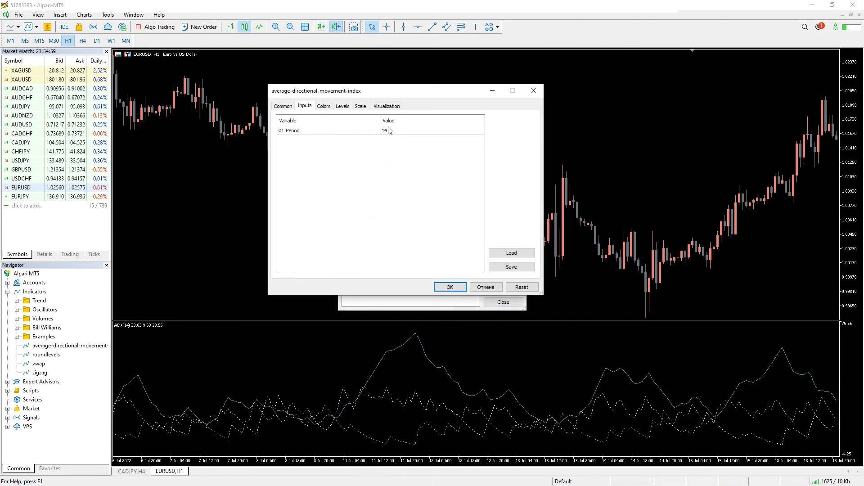
pyautogui.doubleClick(389, 130)
pyautogui.press('Return')
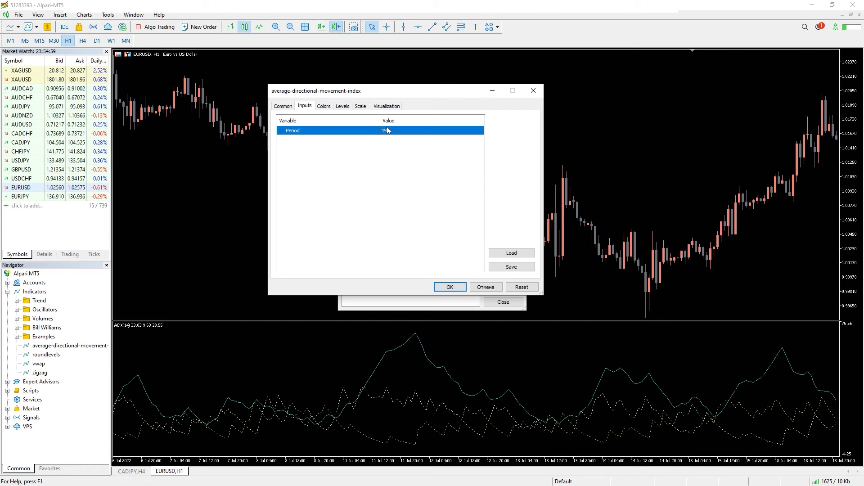
pyautogui.click(324, 106)
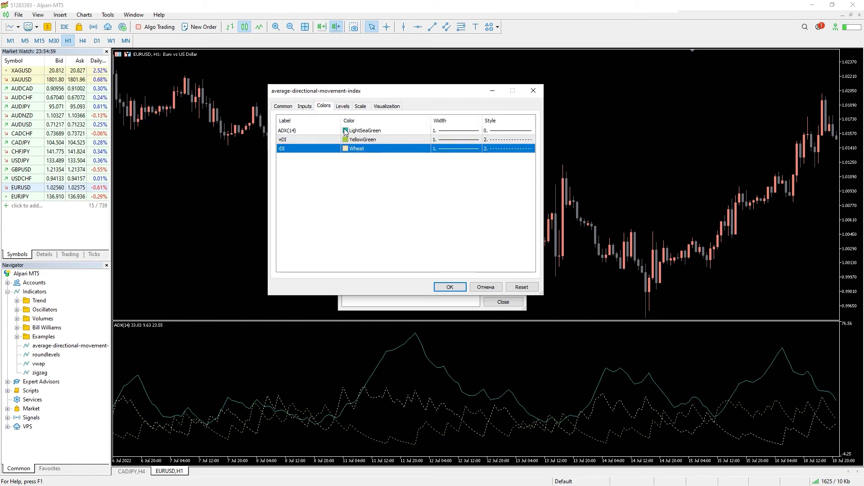
pyautogui.click(457, 168)
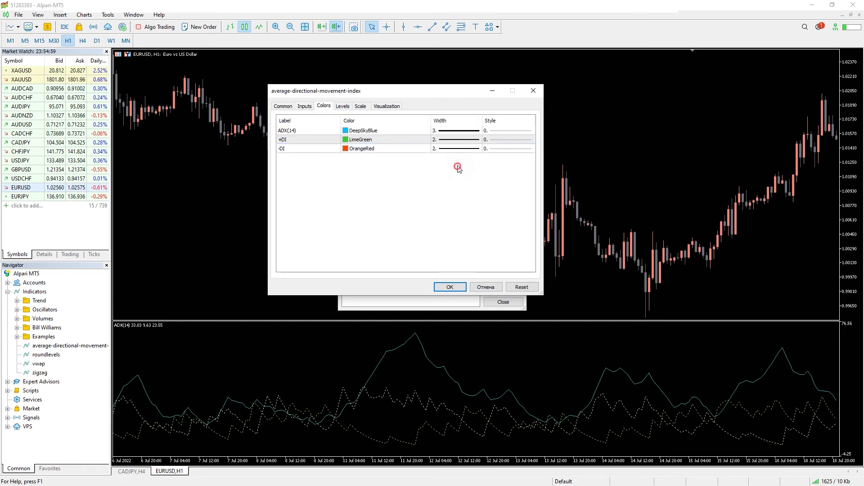
pyautogui.click(451, 288)
pyautogui.click(496, 301)
# Pan the EURUSD hourly chart back to mid-June to view the ADX(19) lines.
pyautogui.moveTo(296, 273); pyautogui.dragTo(399, 225)
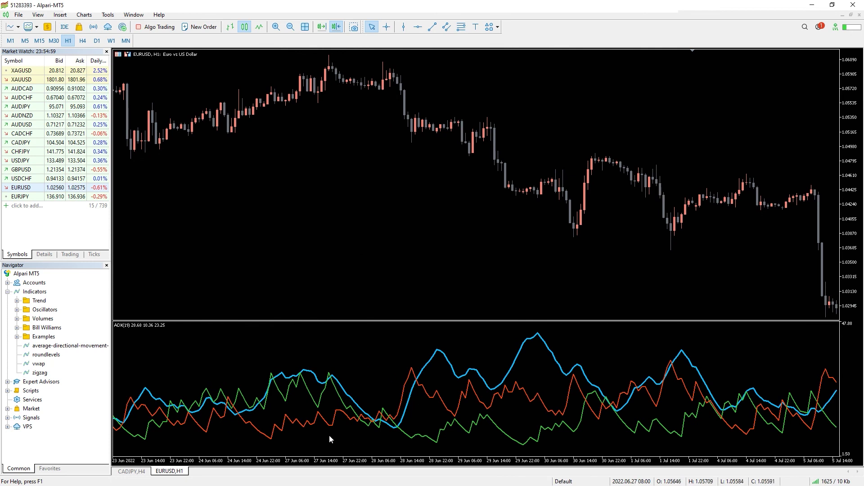
pyautogui.moveTo(263, 240); pyautogui.dragTo(370, 215)
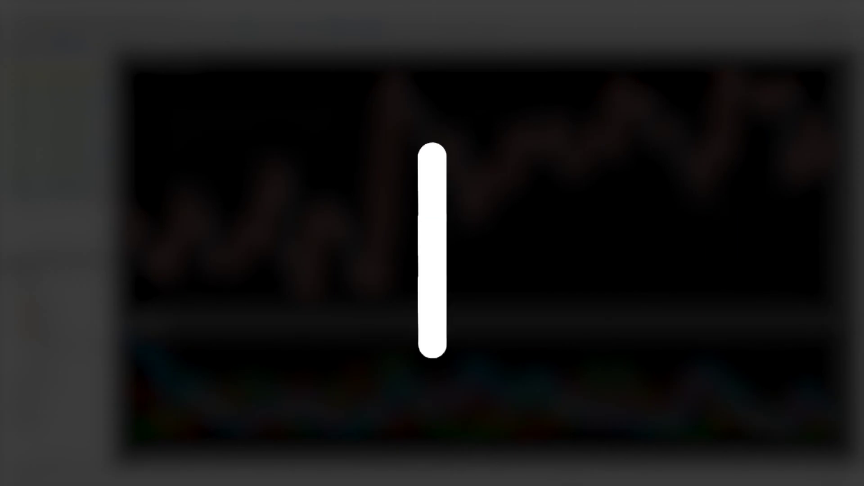